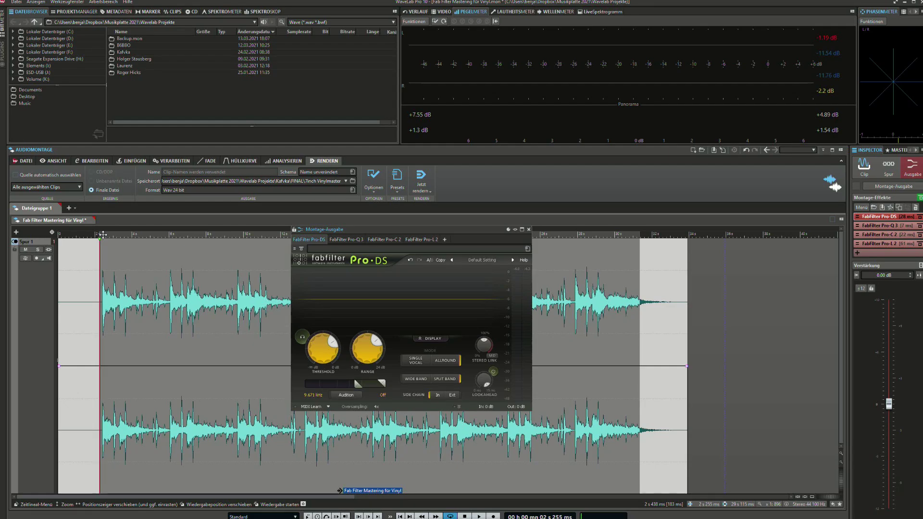
- Play the track and compare the full mix with the Pro-DS audition signal
{"action": "key", "text": "space"}
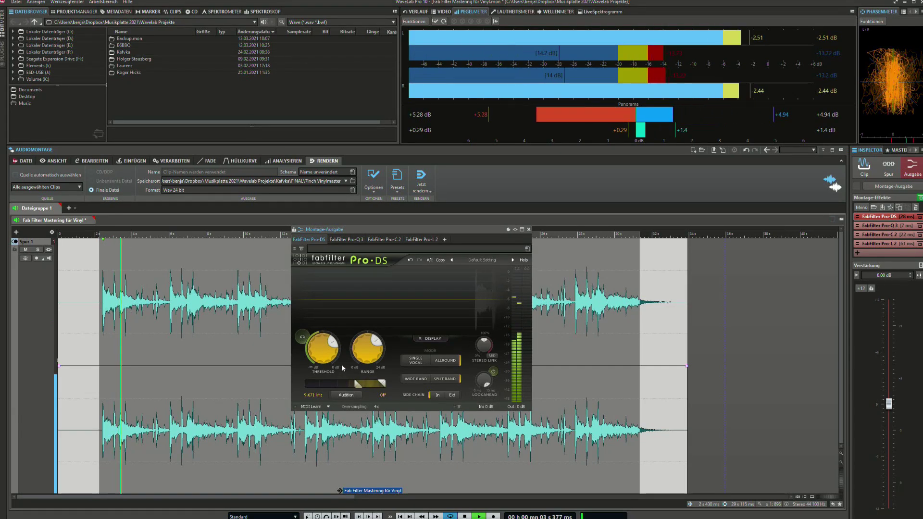
{"action": "left_click", "coordinate": [348, 395]}
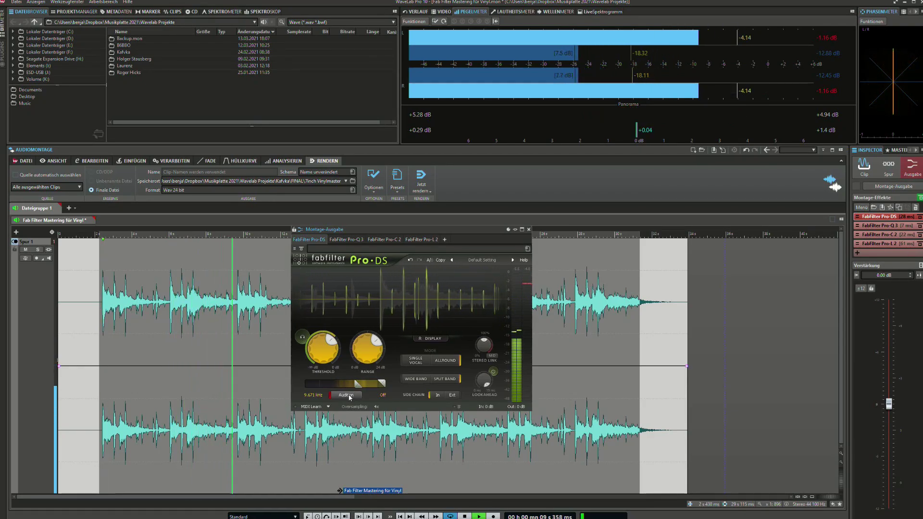
{"action": "left_click", "coordinate": [350, 397]}
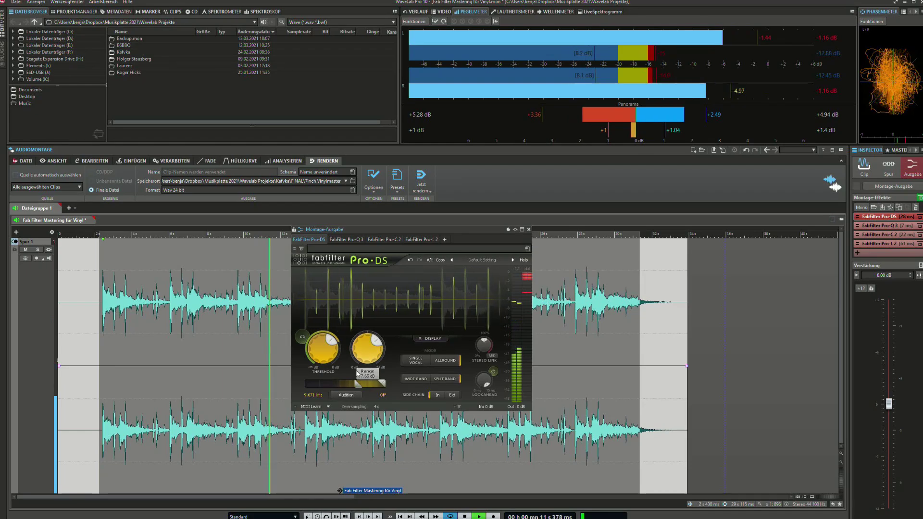
{"action": "left_click", "coordinate": [351, 396]}
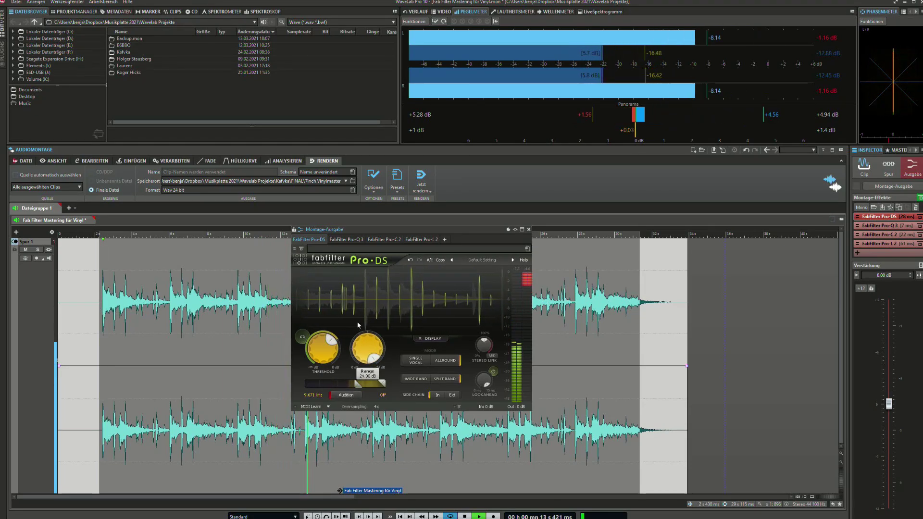
{"action": "left_click", "coordinate": [346, 394]}
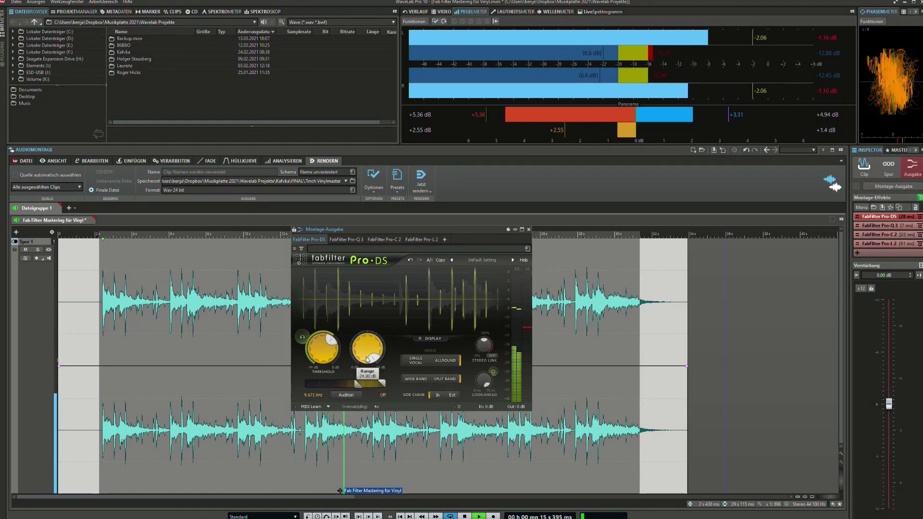
- Set the Pro-DS range to about 16.9 dB, then stop playback and close the plug-in window
{"action": "left_click_drag", "start_coordinate": [368, 360], "coordinate": [364, 379]}
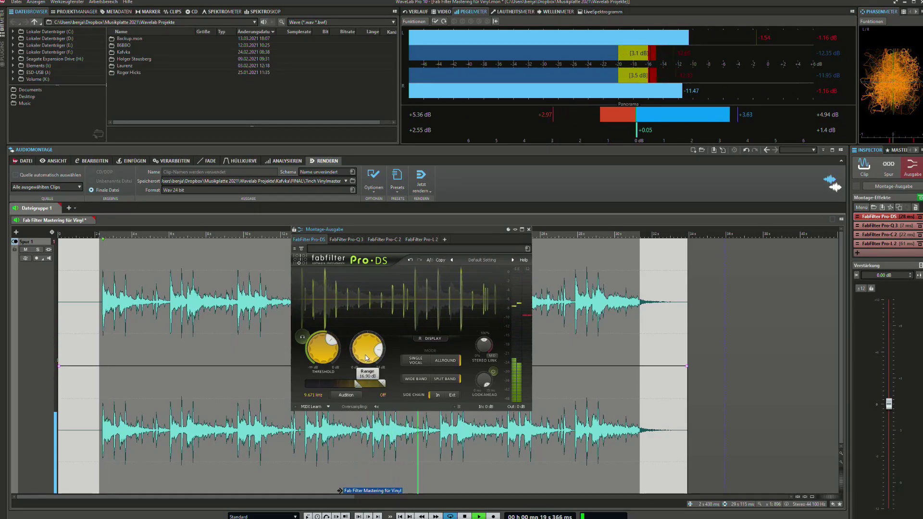
{"action": "mouse_move", "coordinate": [361, 365]}
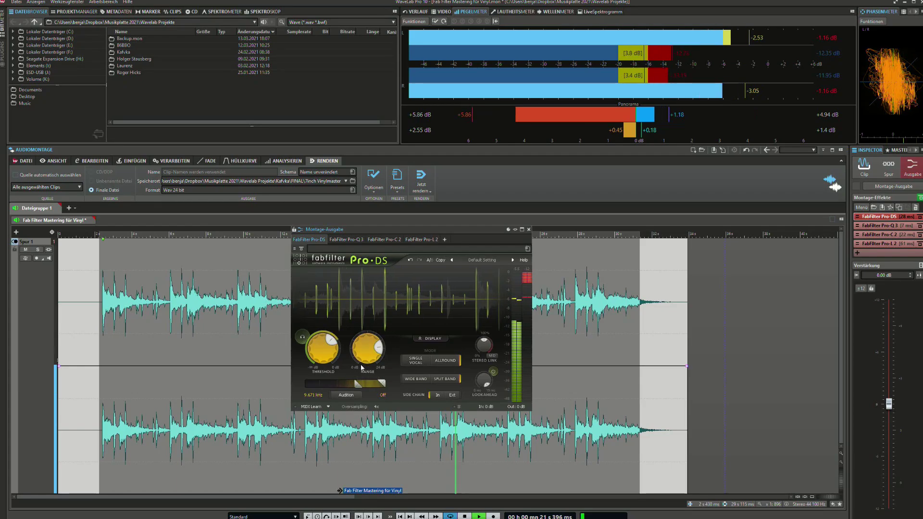
{"action": "key", "text": "space"}
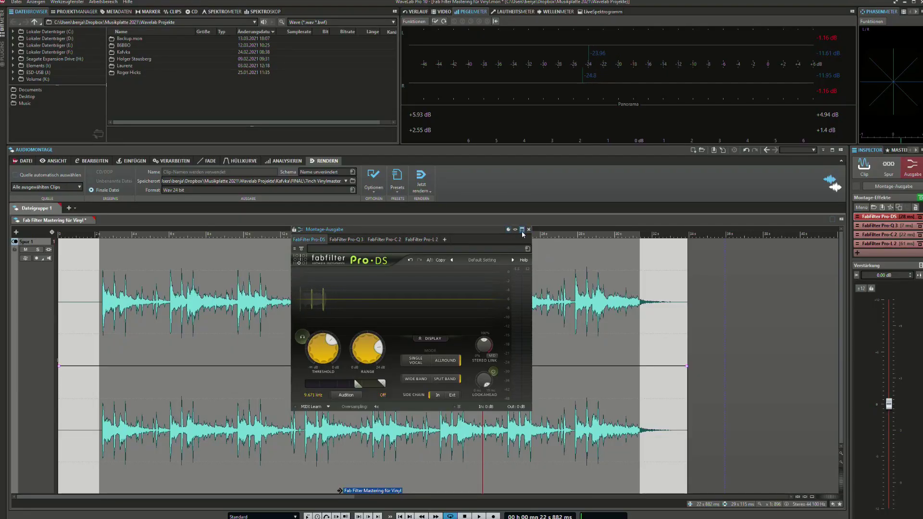
{"action": "left_click", "coordinate": [529, 229]}
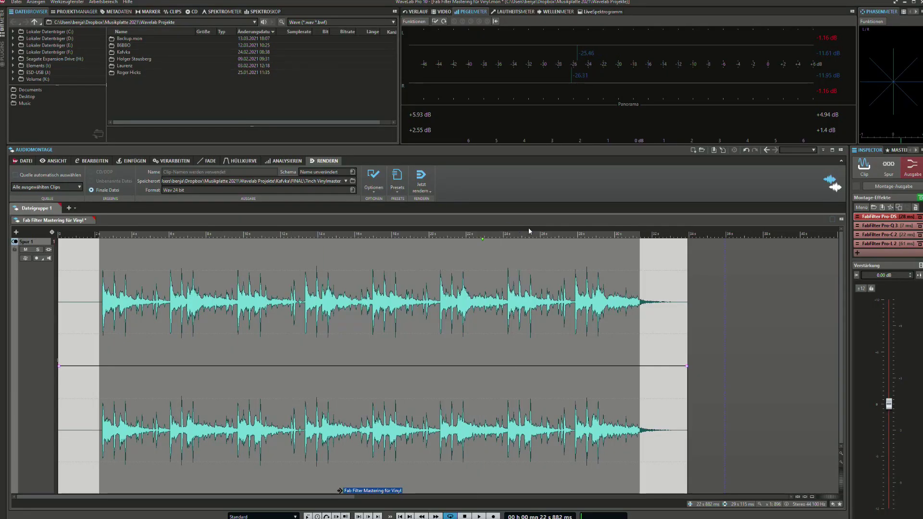
- Open FabFilter Pro-Q 3 from the montage output effects and enlarge its window to Extra Large, centred over the montage
{"action": "left_click", "coordinate": [872, 227]}
{"action": "left_click_drag", "start_coordinate": [246, 60], "coordinate": [320, 141]}
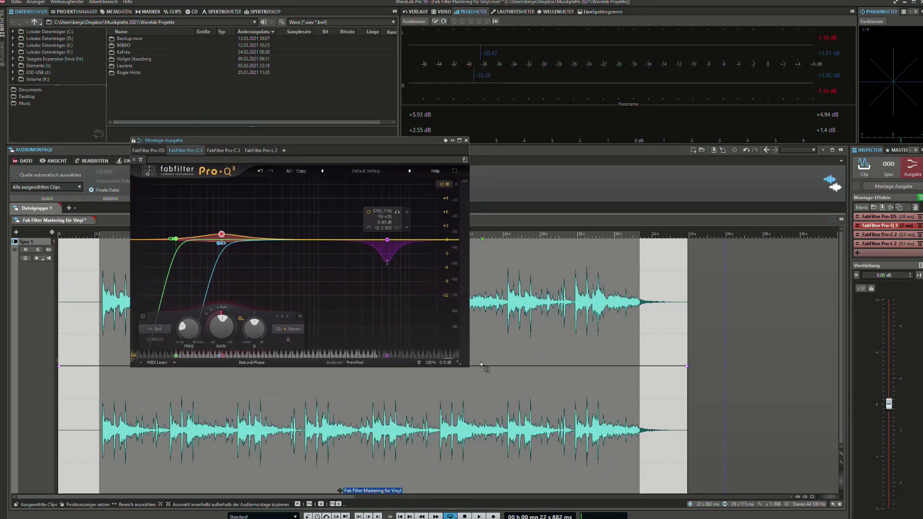
{"action": "left_click", "coordinate": [459, 364]}
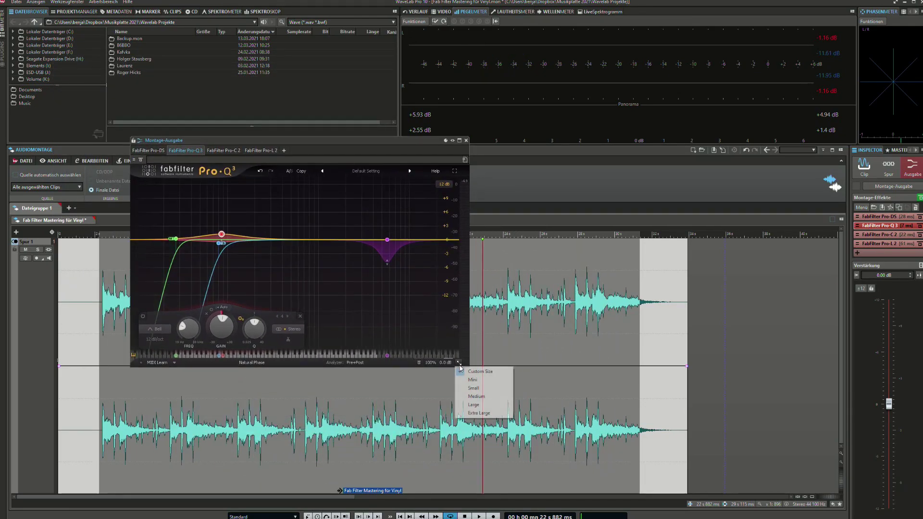
{"action": "left_click", "coordinate": [479, 413]}
{"action": "left_click_drag", "start_coordinate": [386, 142], "coordinate": [448, 182]}
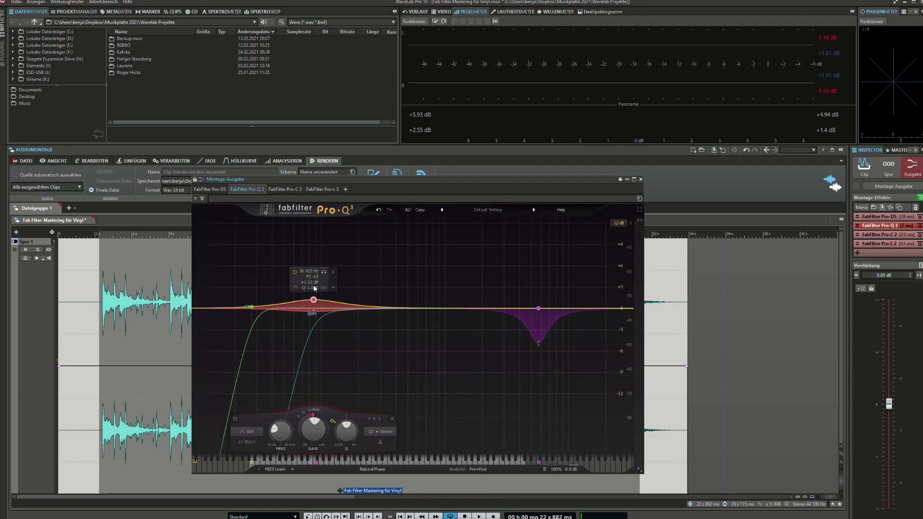
- Retune the low-end bands: bell to about 96 Hz at +1.86 dB, mid low cut higher, side low cut to about 151 Hz at 30 dB/oct
{"action": "left_click_drag", "start_coordinate": [315, 302], "coordinate": [320, 298]}
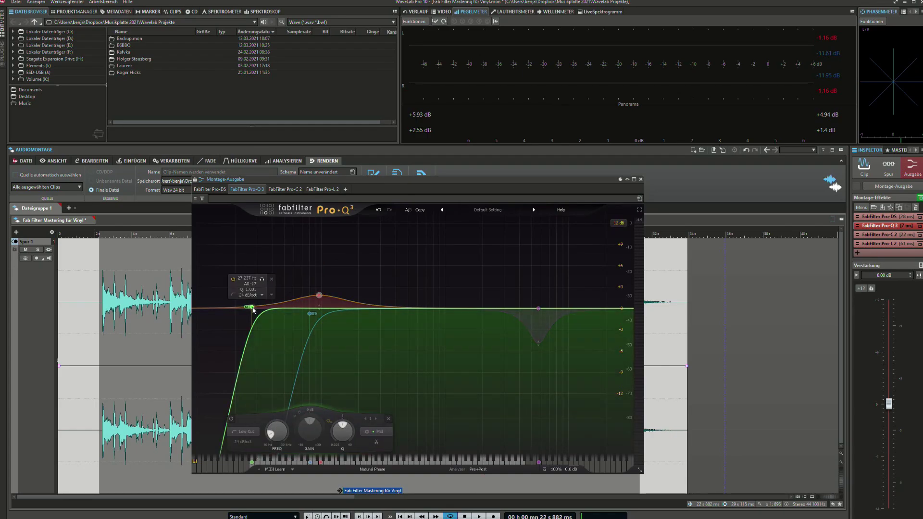
{"action": "left_click", "coordinate": [311, 314]}
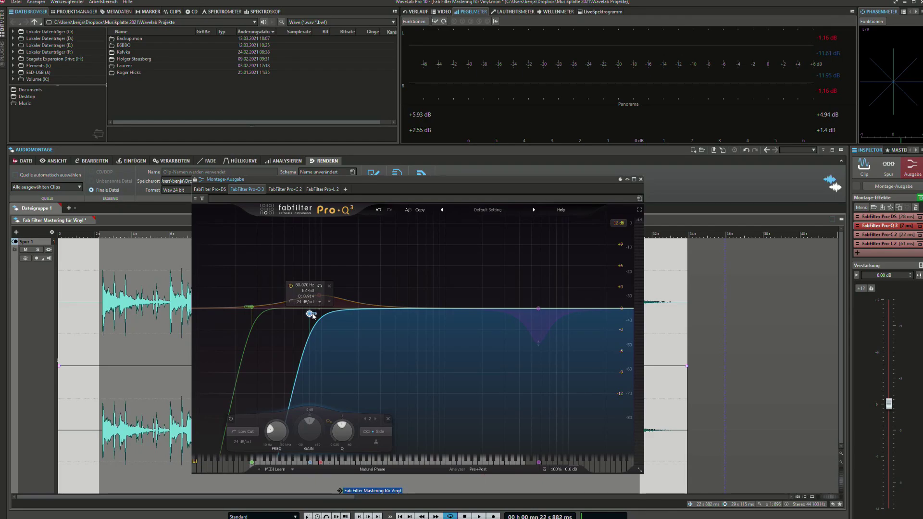
{"action": "left_click", "coordinate": [253, 307]}
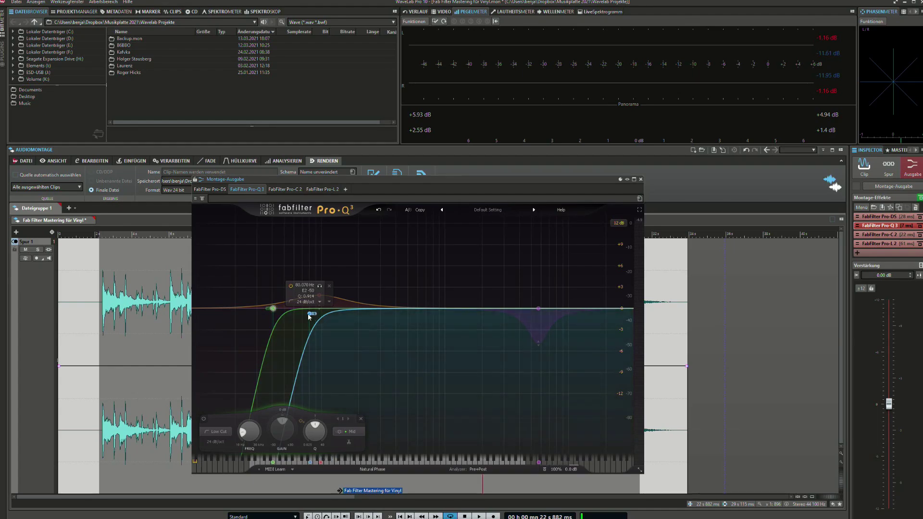
{"action": "left_click_drag", "start_coordinate": [312, 314], "coordinate": [347, 314]}
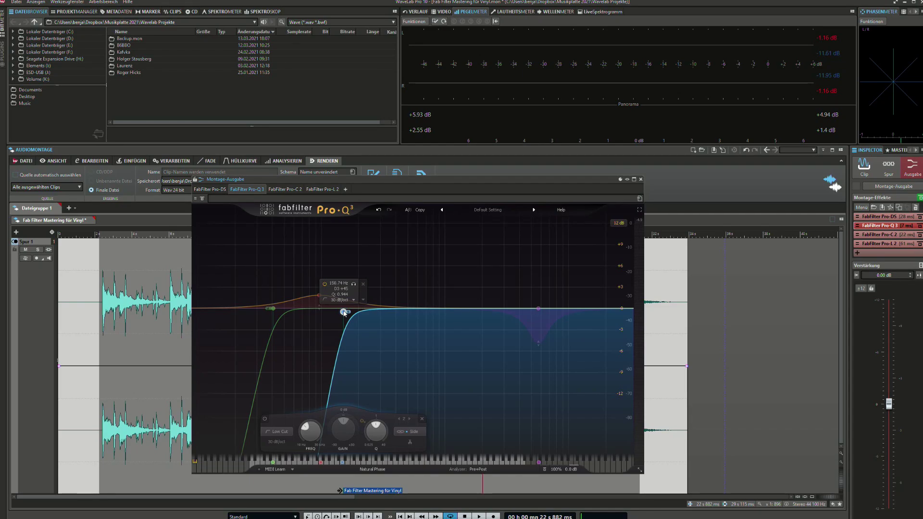
- Play the track and listen to what the side low cut removes by soloing that band on and off
{"action": "key", "text": "space"}
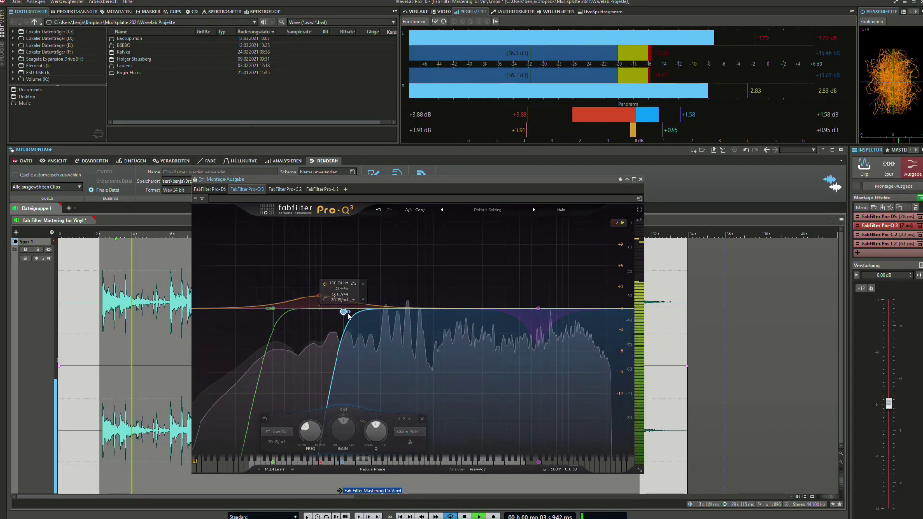
{"action": "left_click", "coordinate": [353, 284]}
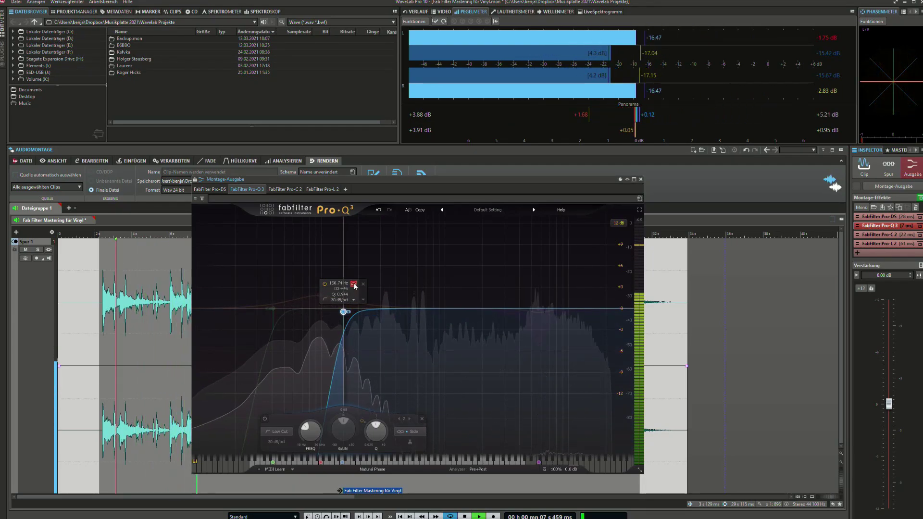
{"action": "left_click", "coordinate": [354, 284]}
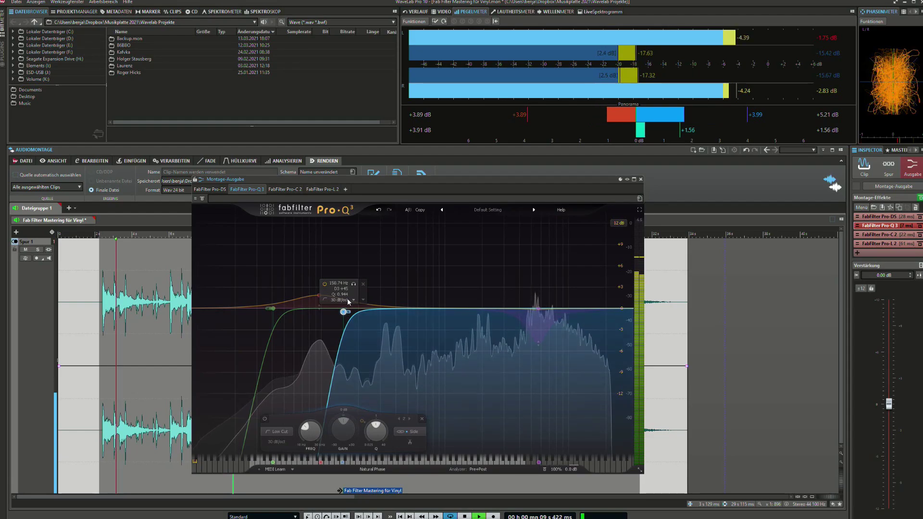
{"action": "left_click", "coordinate": [354, 285]}
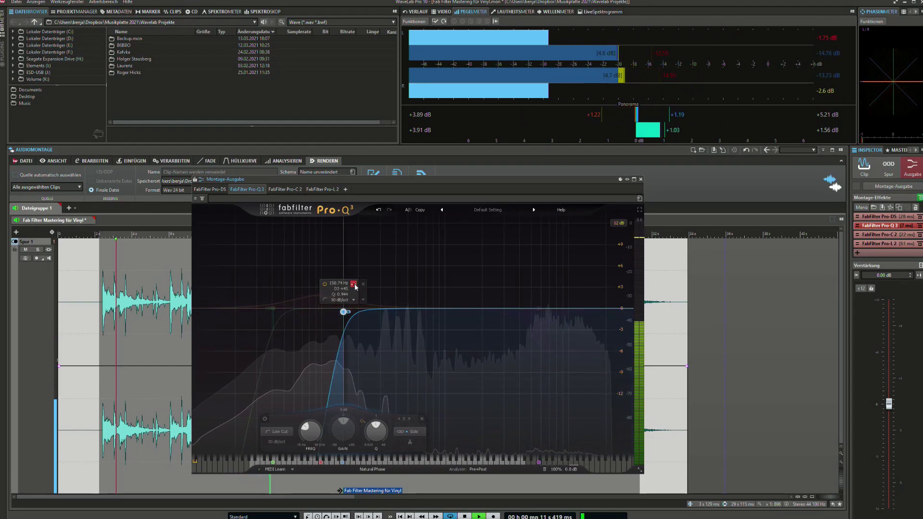
{"action": "left_click", "coordinate": [354, 284]}
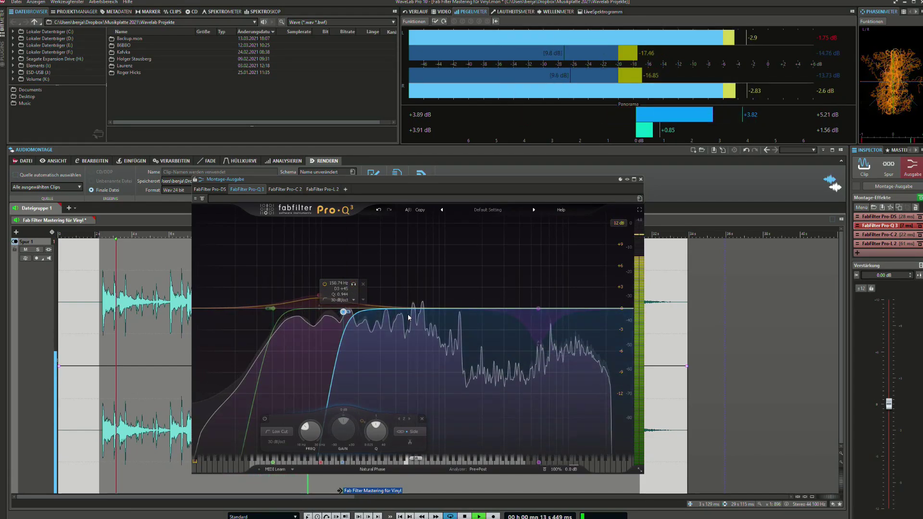
- Select the bass bell, stop playback and nudge the bell's gain slightly upward
{"action": "left_click", "coordinate": [319, 295]}
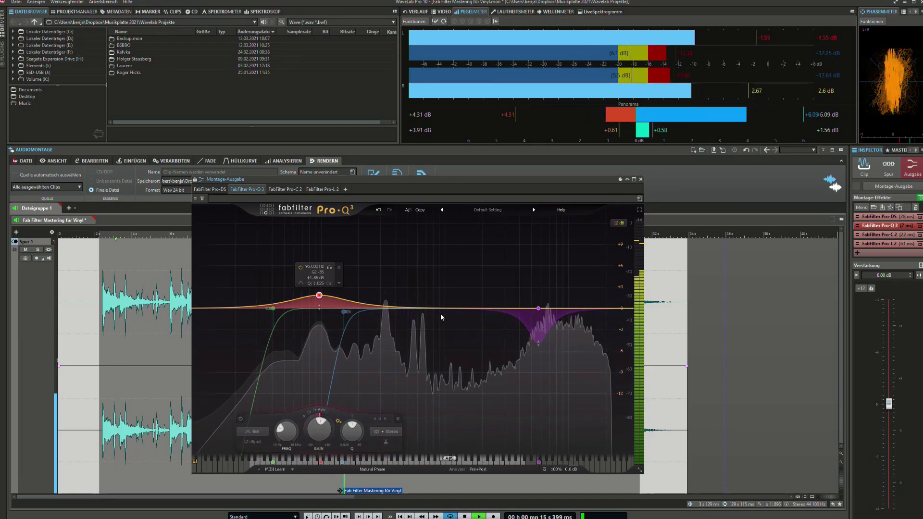
{"action": "key", "text": "space"}
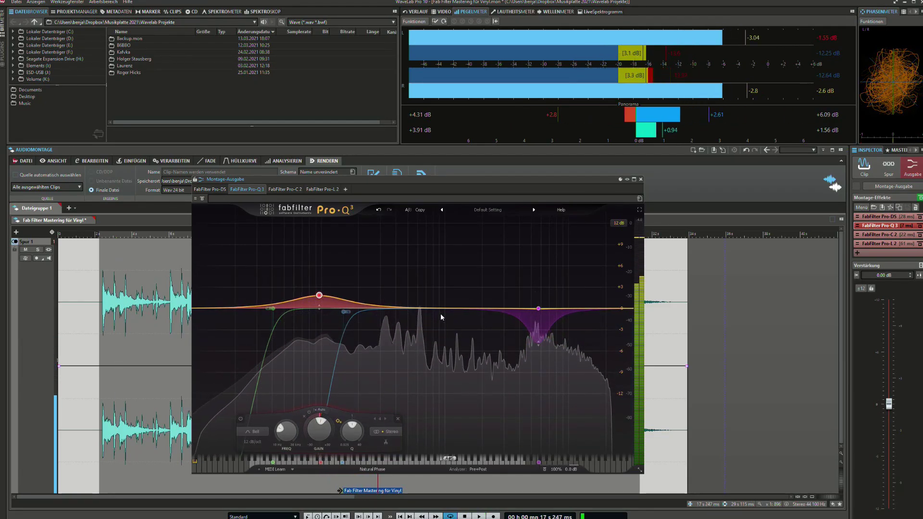
{"action": "mouse_move", "coordinate": [355, 298]}
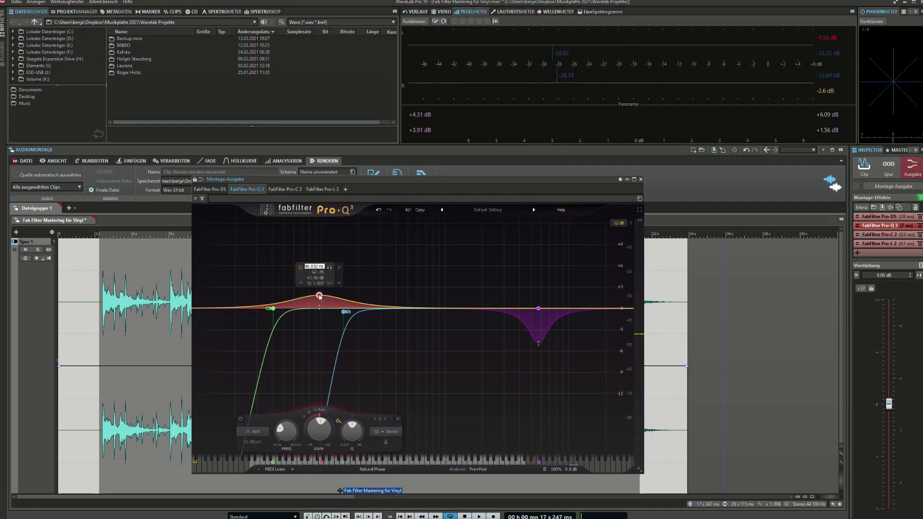
{"action": "left_click_drag", "start_coordinate": [319, 295], "coordinate": [318, 295]}
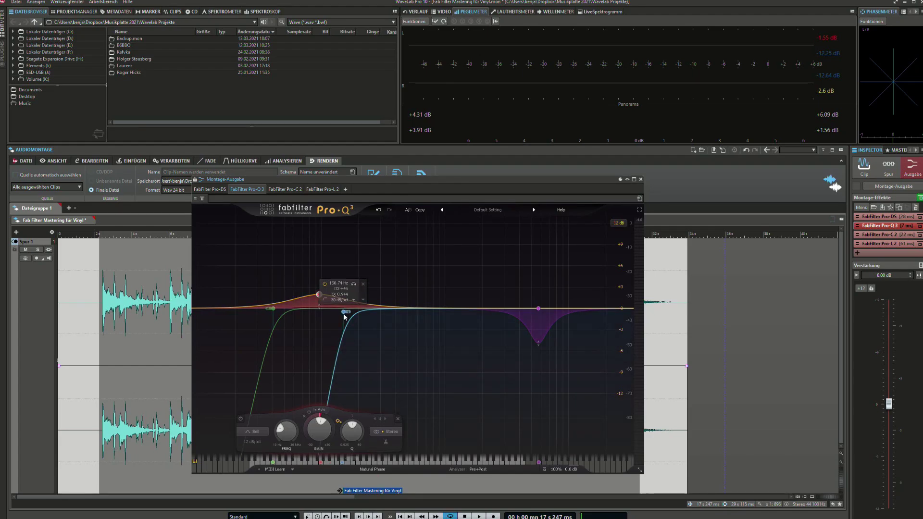
- Resume playback and audition the bass bell's frequency range in solo, then return to the full mix
{"action": "key", "text": "space"}
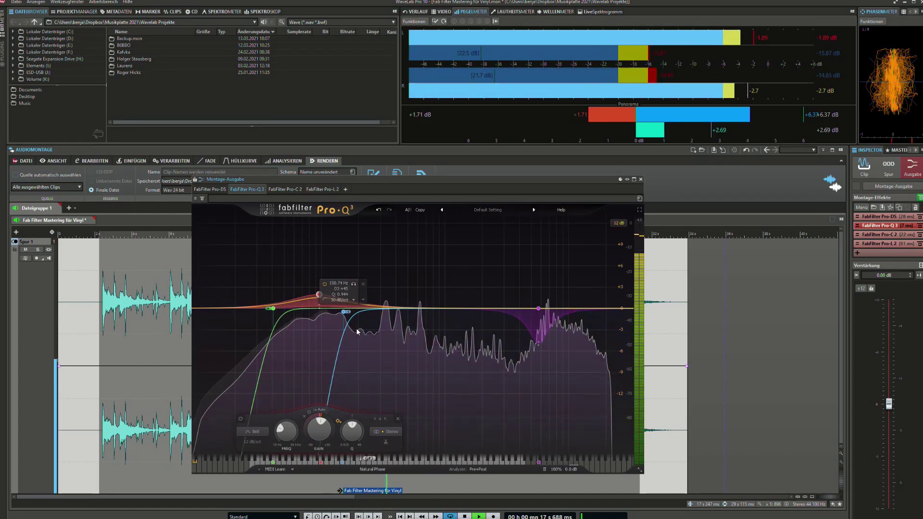
{"action": "left_click", "coordinate": [329, 267]}
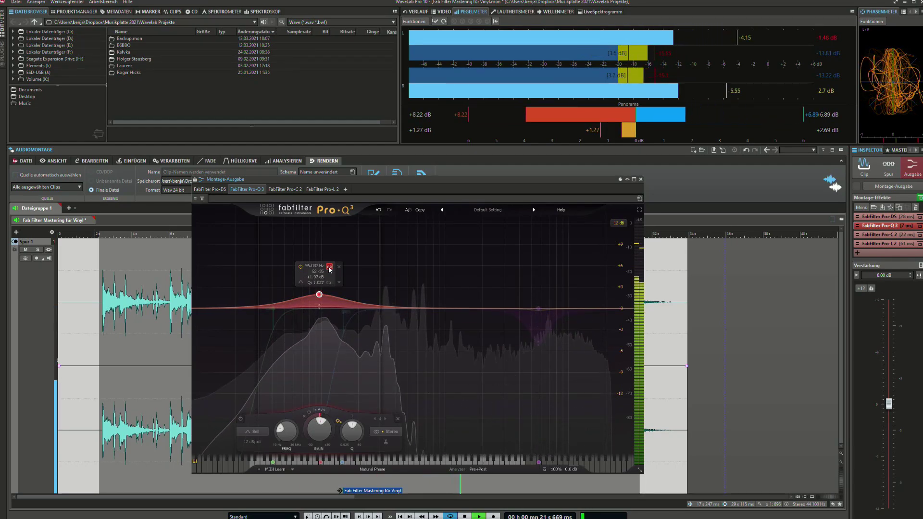
{"action": "left_click", "coordinate": [330, 267]}
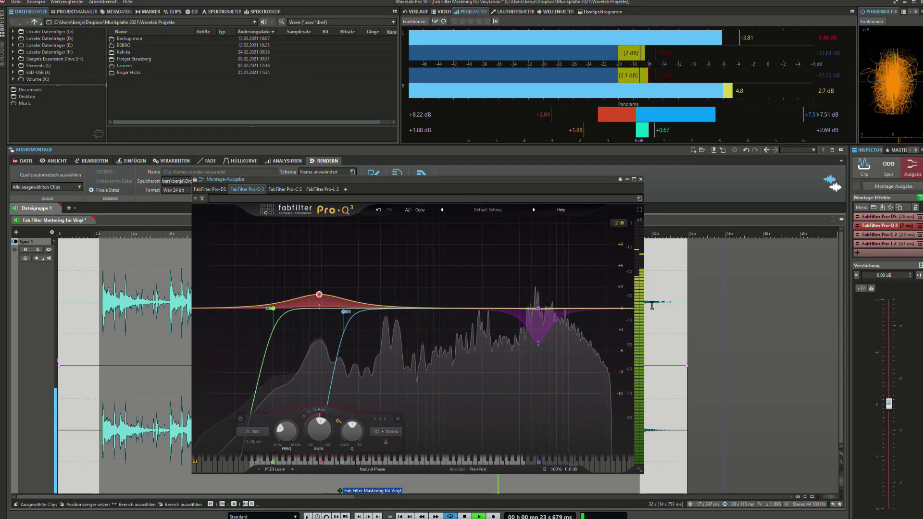
- Audition the high-frequency dynamic dip's range in solo, then switch its solo off
{"action": "mouse_move", "coordinate": [540, 310]}
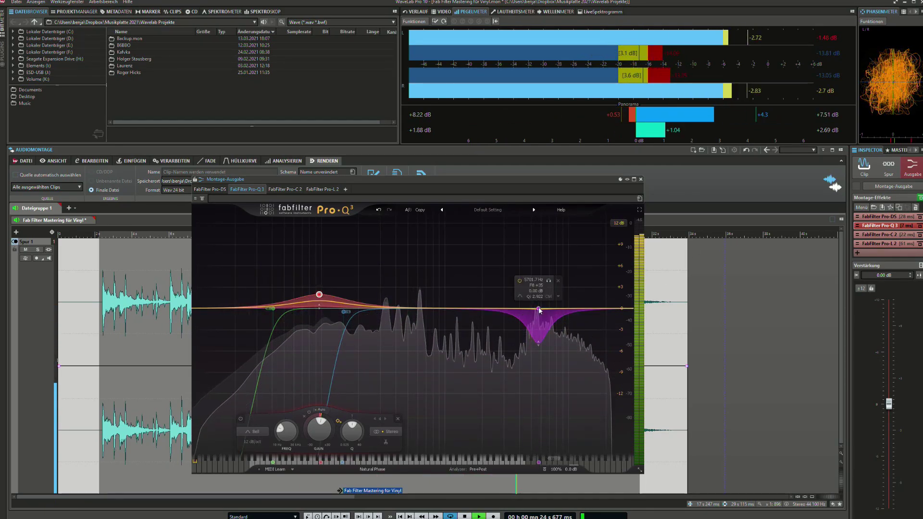
{"action": "left_click", "coordinate": [549, 281]}
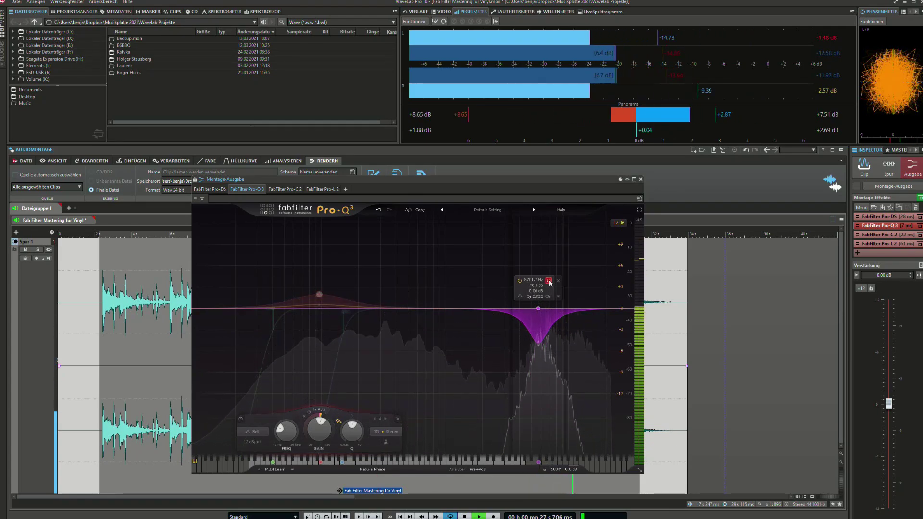
{"action": "left_click", "coordinate": [550, 281]}
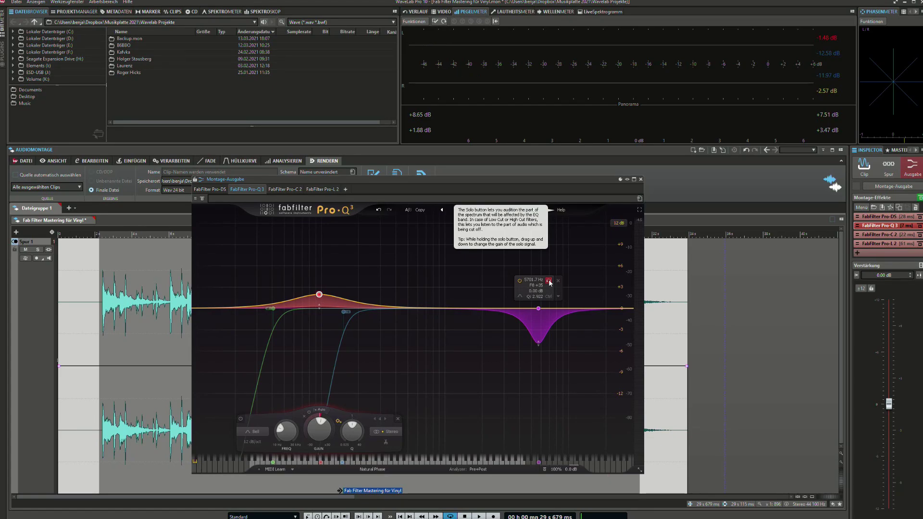
{"action": "left_click", "coordinate": [550, 283]}
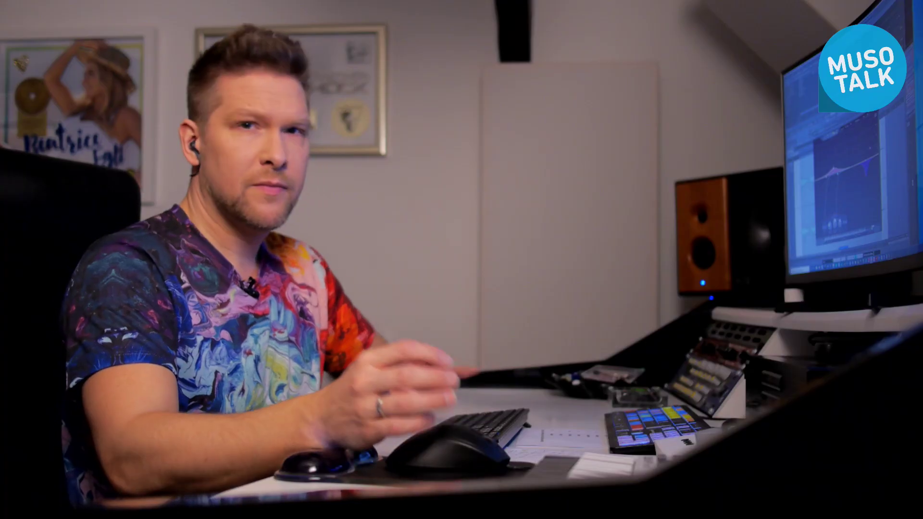